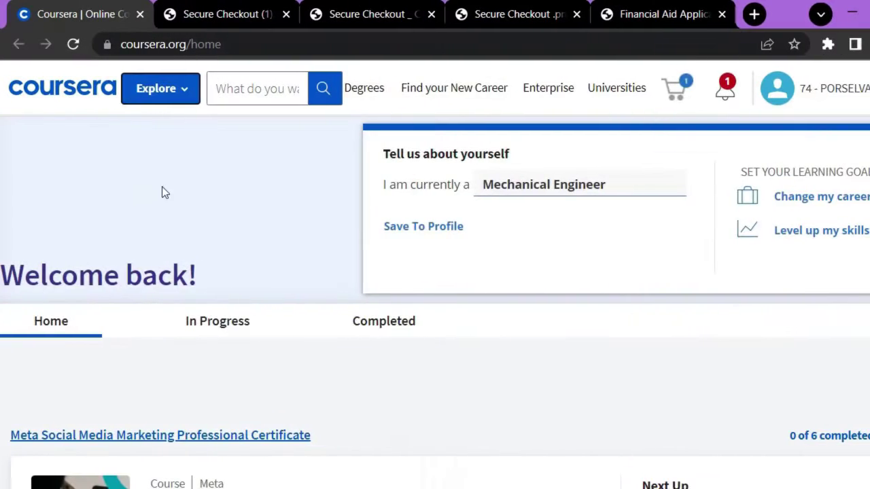
# - Open and close the catalogue browsing menu and the account menu
pyautogui.click(155, 88)
pyautogui.click(482, 123)
pyautogui.click(187, 44)
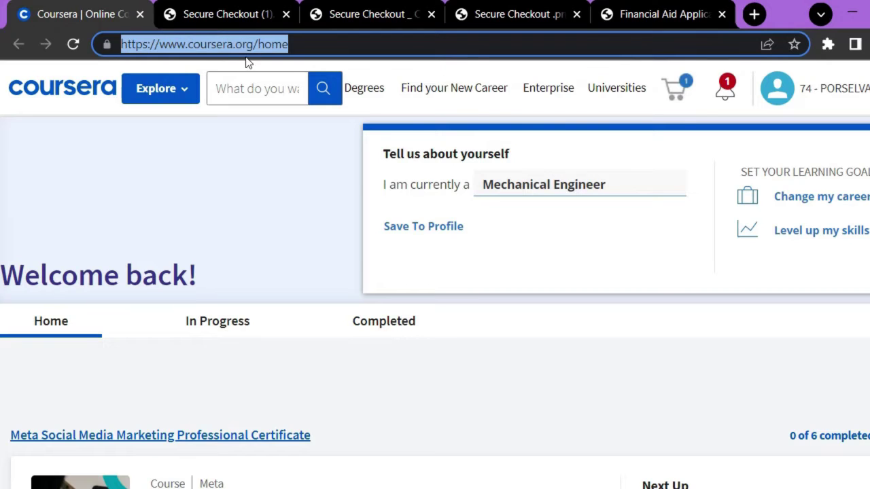
pyautogui.click(298, 144)
pyautogui.click(835, 89)
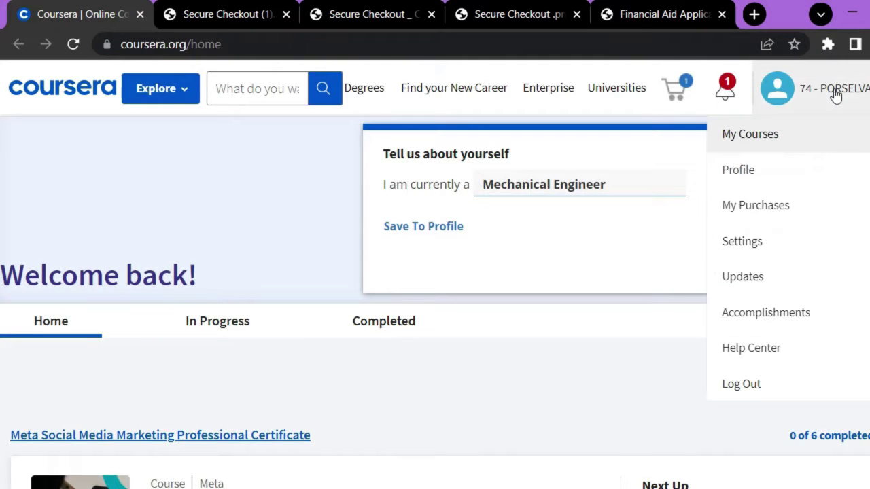
pyautogui.click(325, 160)
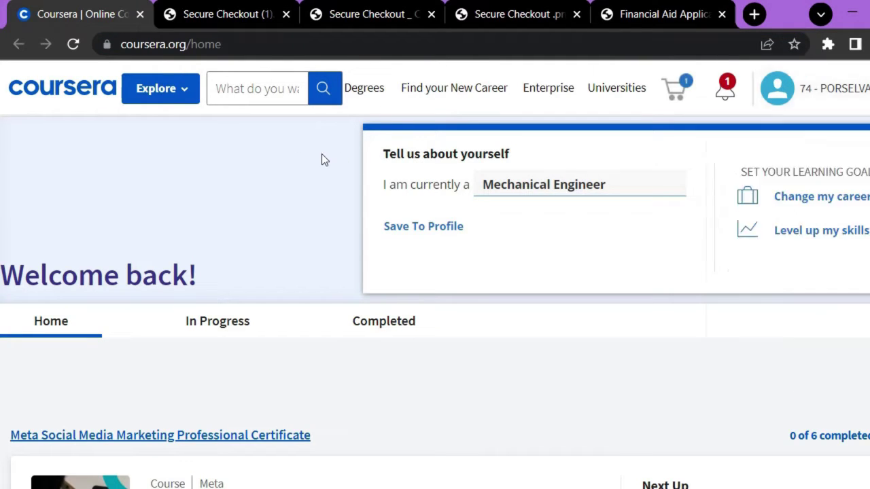
# - Search the catalogue for python, preview Python for Everybody in a new tab, then close it
pyautogui.click(240, 82)
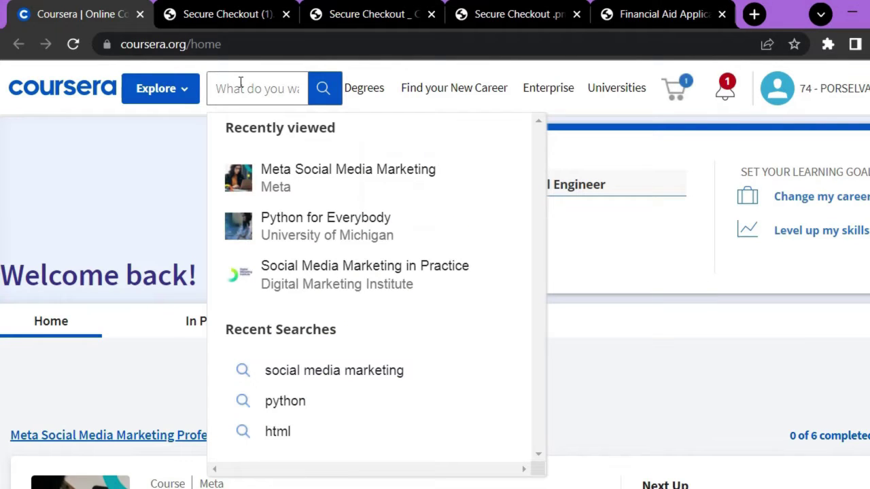
pyautogui.write('python')
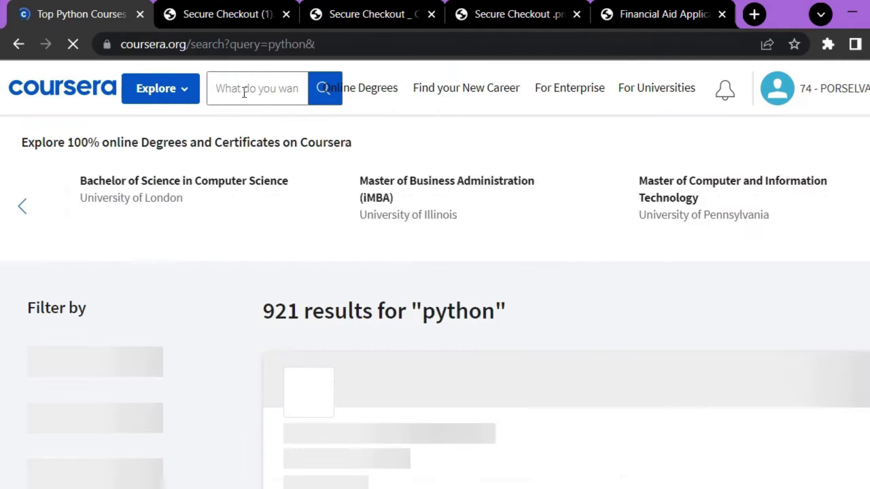
pyautogui.scroll(-2, 388, 307)
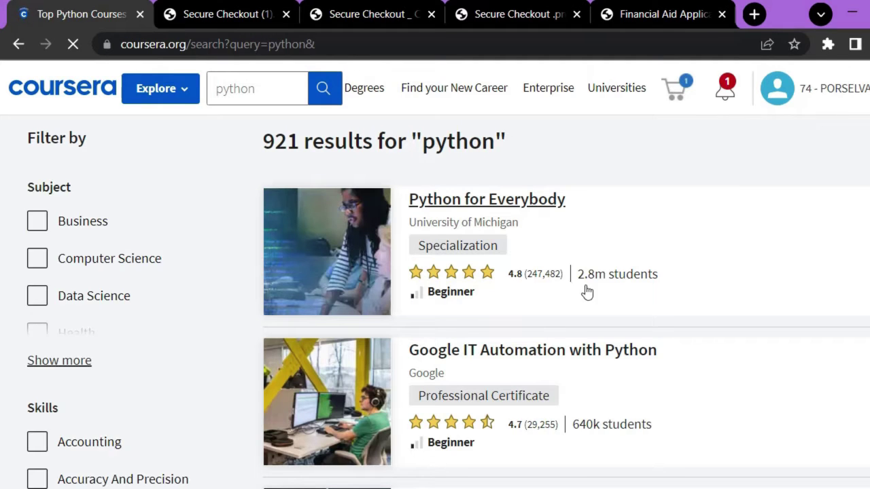
pyautogui.click(506, 211)
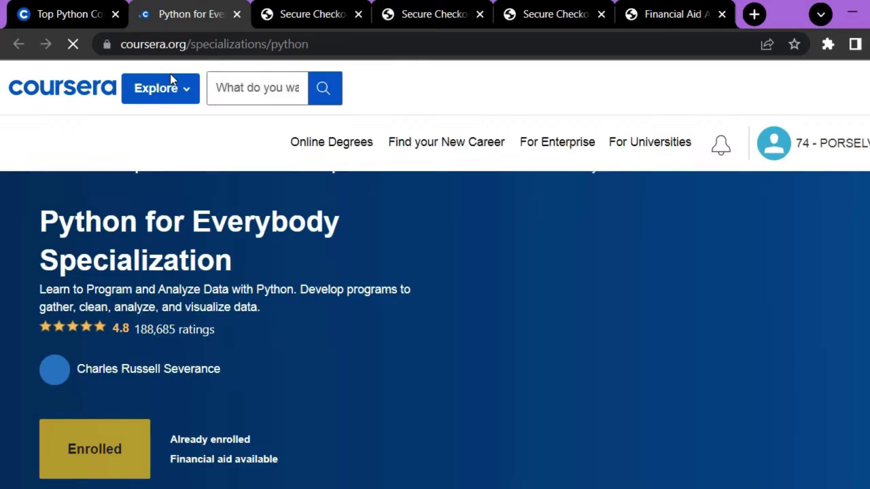
pyautogui.click(27, 14)
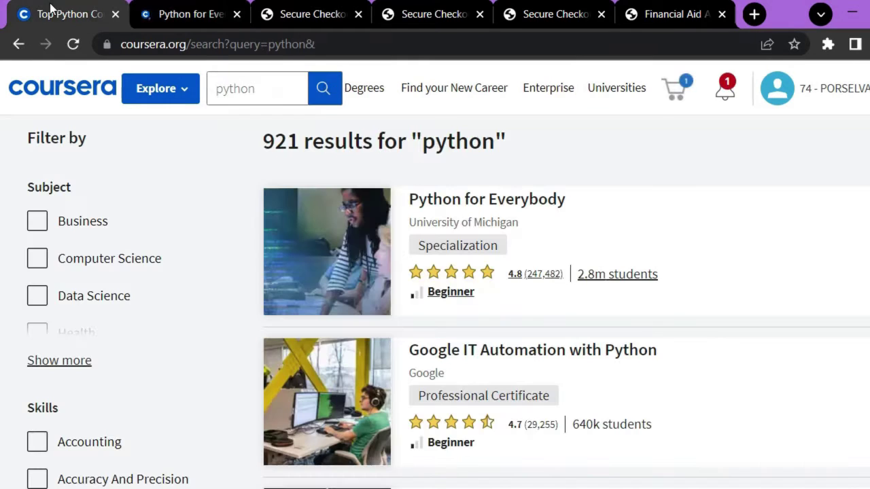
pyautogui.click(235, 17)
# - Replace the earlier query and search the catalogue for social media marketing
pyautogui.click(272, 96)
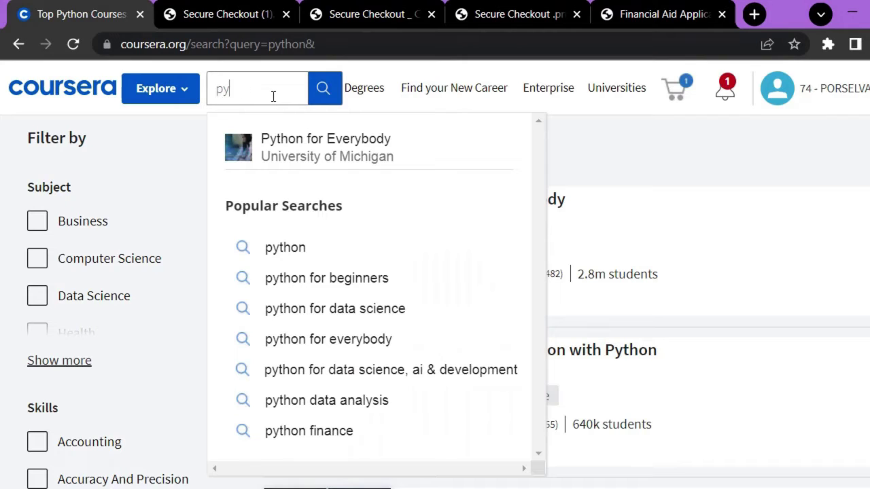
pyautogui.press('BackSpace')
pyautogui.press('BackSpace')
pyautogui.write('soci')
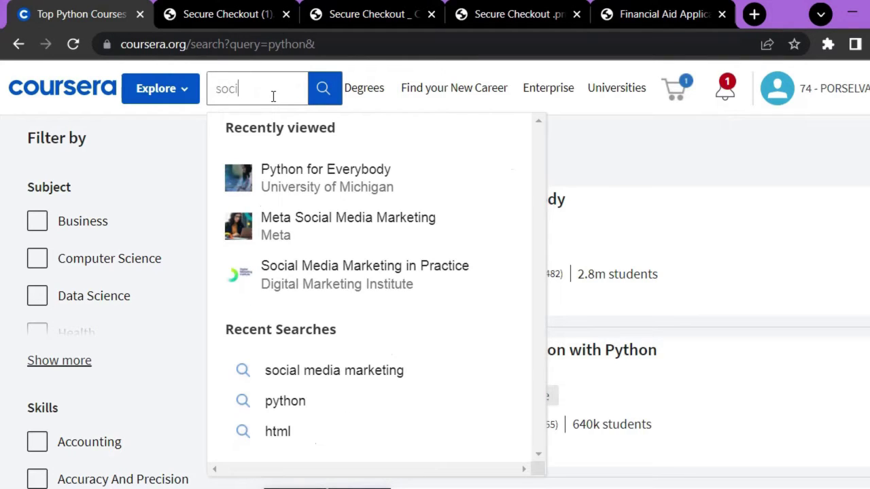
pyautogui.write('al')
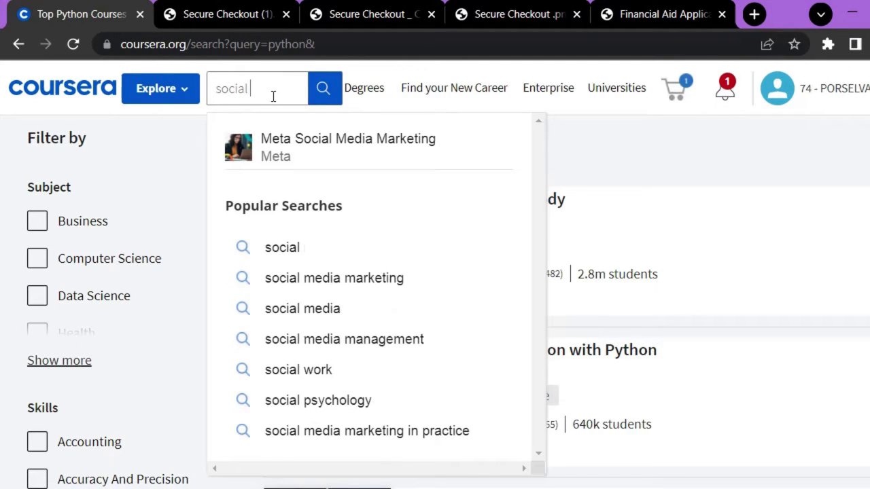
pyautogui.write(' media ma')
pyautogui.click(355, 247)
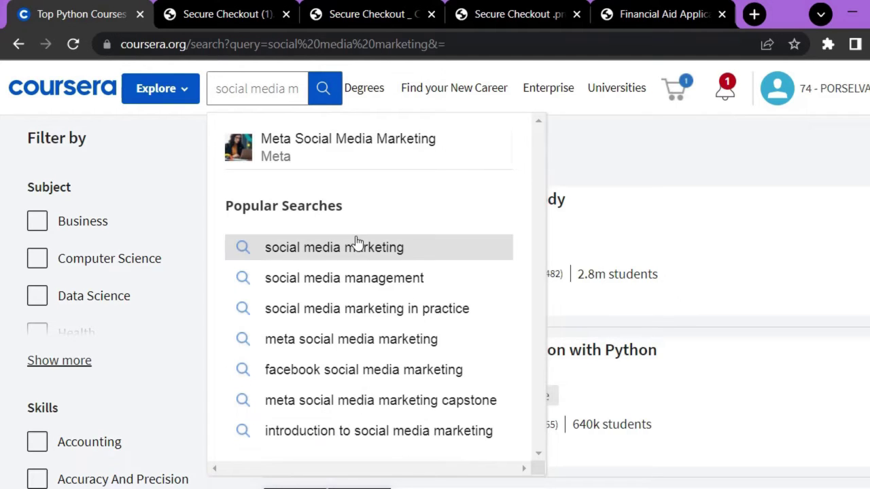
pyautogui.scroll(-3, 503, 282)
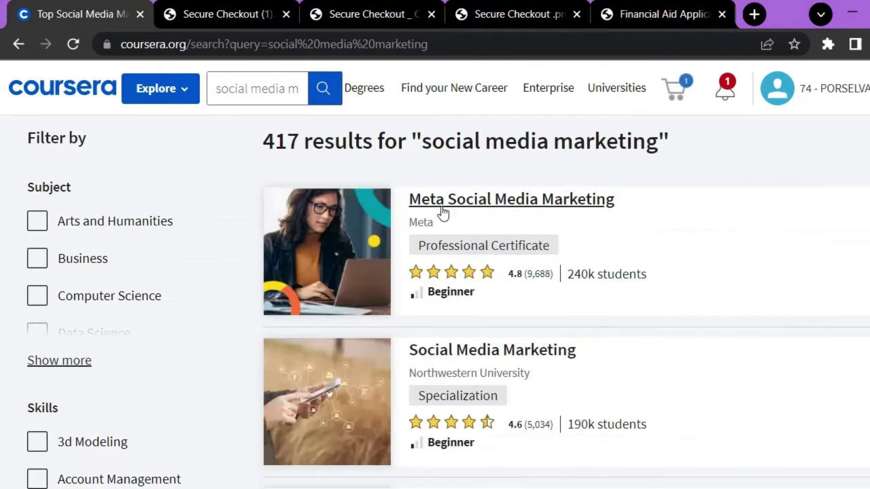
# - Open the Meta Social Media Marketing certificate and start its financial aid application
pyautogui.click(477, 200)
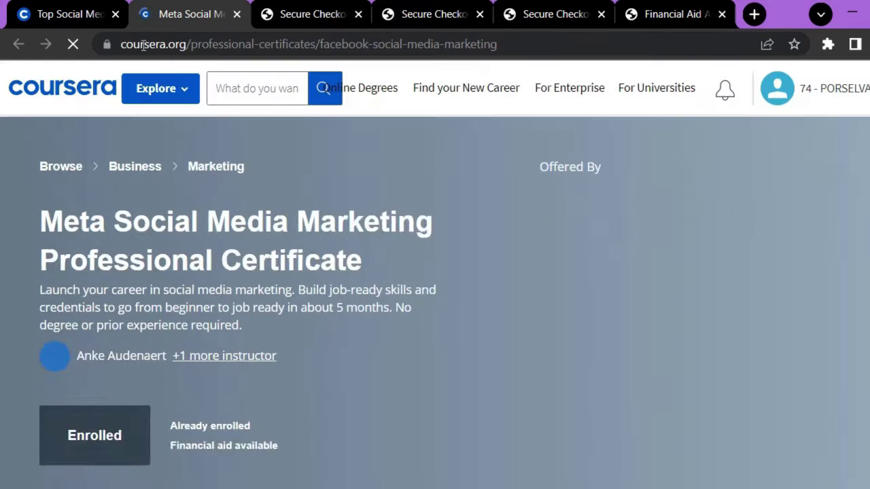
pyautogui.scroll(-1, 109, 408)
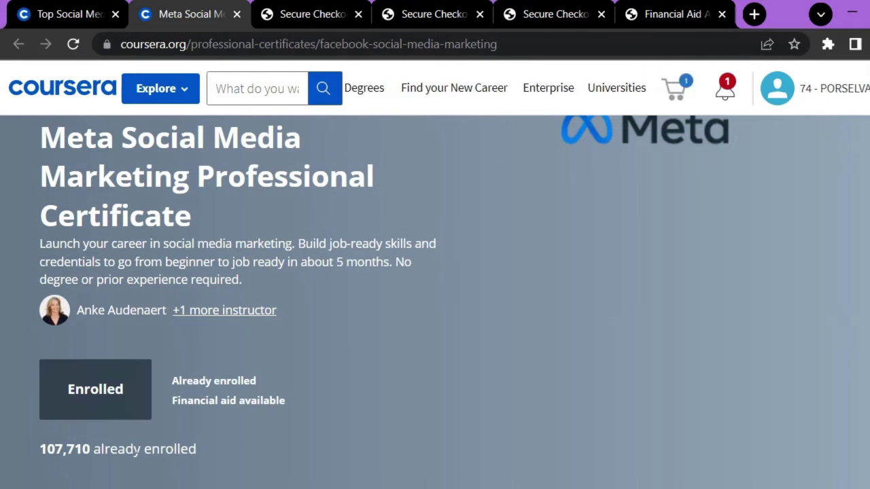
pyautogui.click(201, 405)
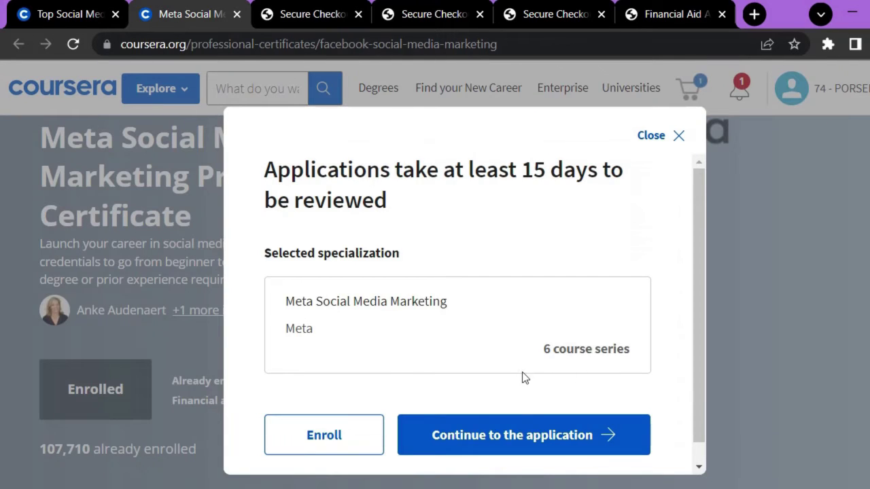
# - Select Course 2: Social Media Management in the financial aid dialog and continue to Step 1
pyautogui.click(528, 425)
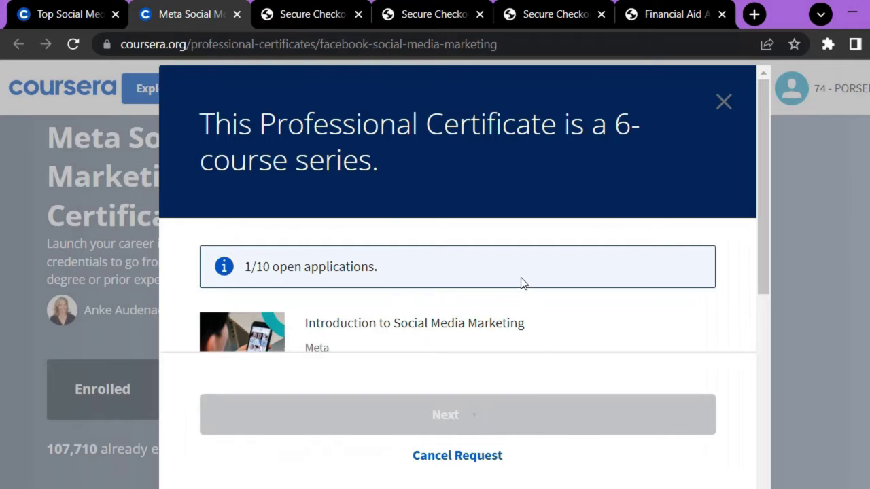
pyautogui.scroll(-1, 522, 282)
pyautogui.scroll(-1, 522, 284)
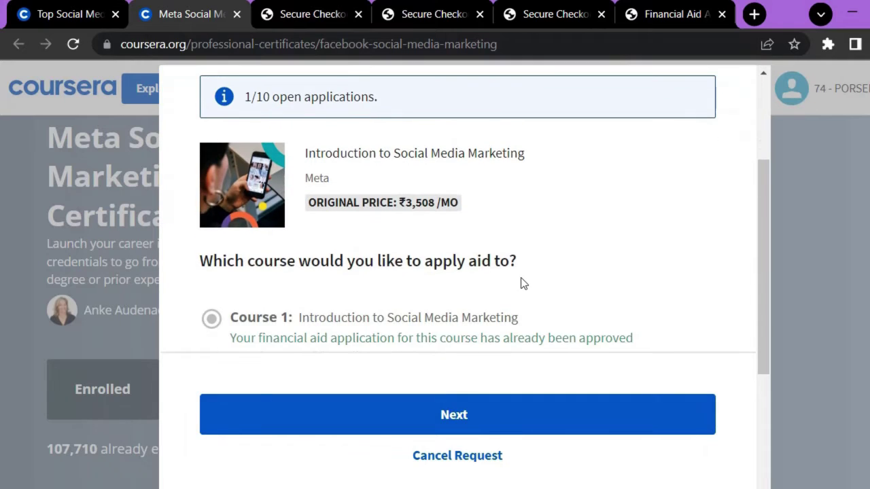
pyautogui.scroll(-1, 523, 284)
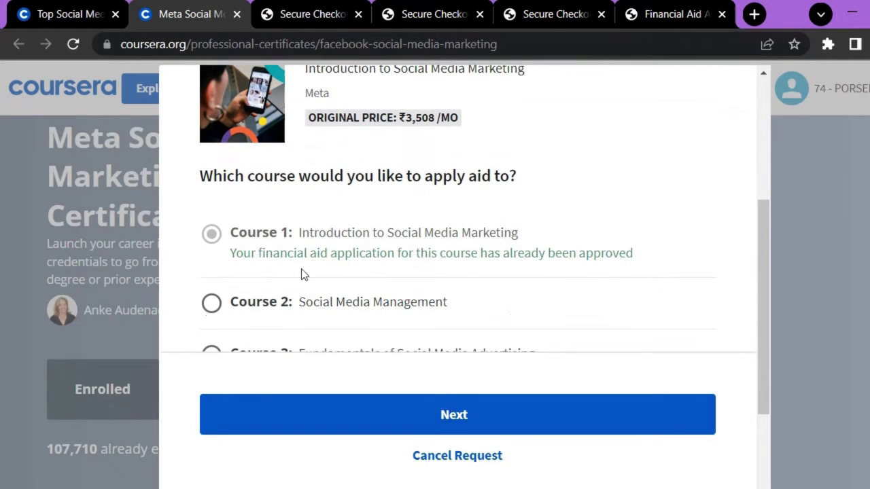
pyautogui.scroll(-1, 301, 273)
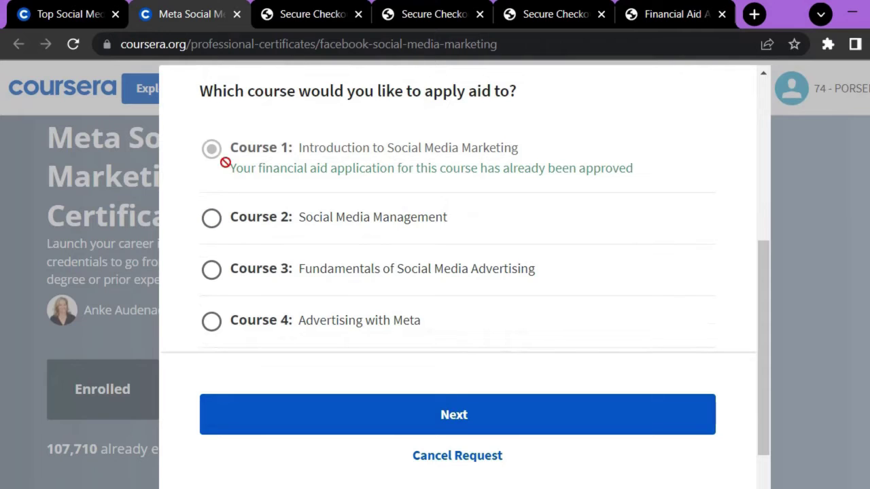
pyautogui.scroll(-1, 272, 212)
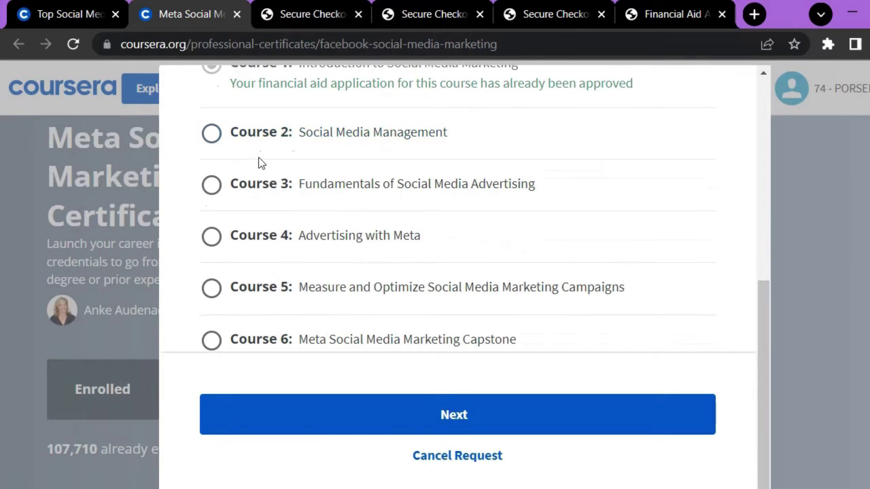
pyautogui.scroll(1, 262, 144)
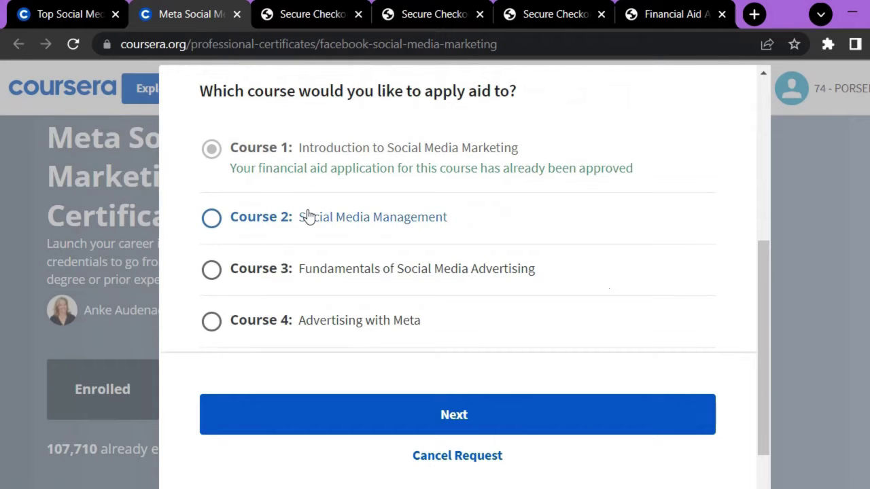
pyautogui.scroll(-1, 307, 217)
pyautogui.scroll(3, 307, 216)
pyautogui.scroll(-3, 307, 217)
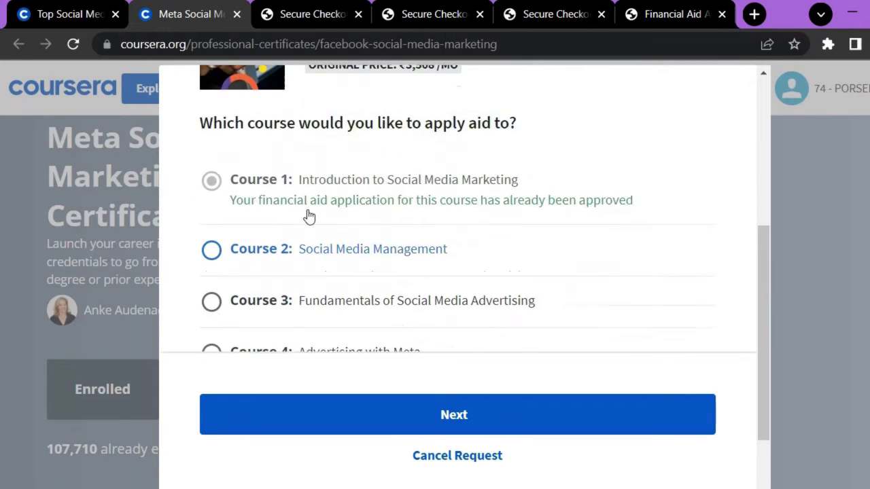
pyautogui.scroll(1, 308, 216)
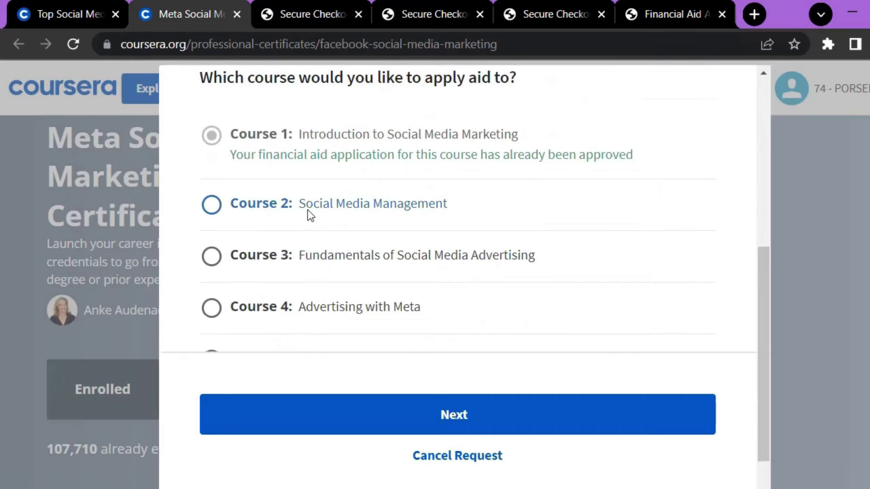
pyautogui.click(256, 216)
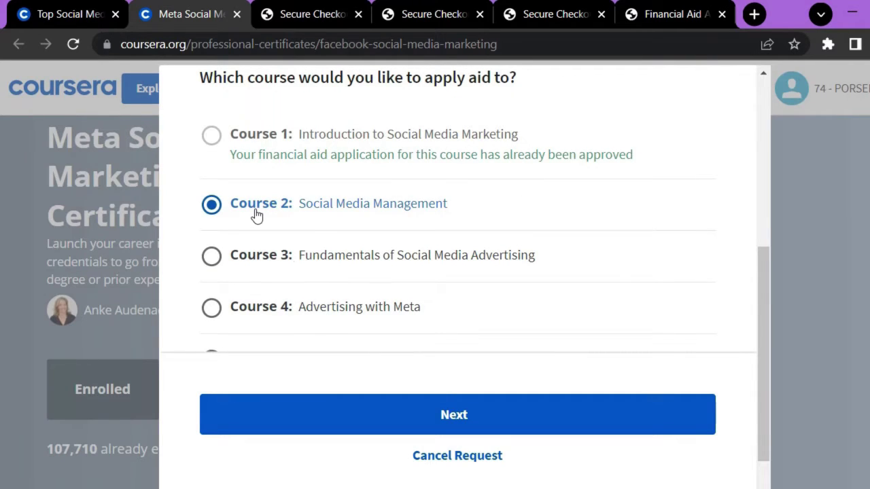
pyautogui.click(368, 405)
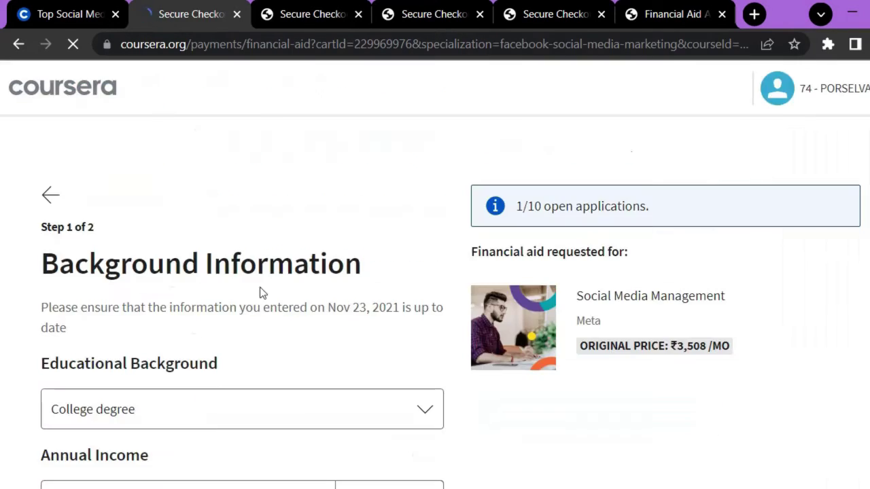
# - Keep College degree as the educational background after reviewing the options
pyautogui.scroll(-3, 120, 244)
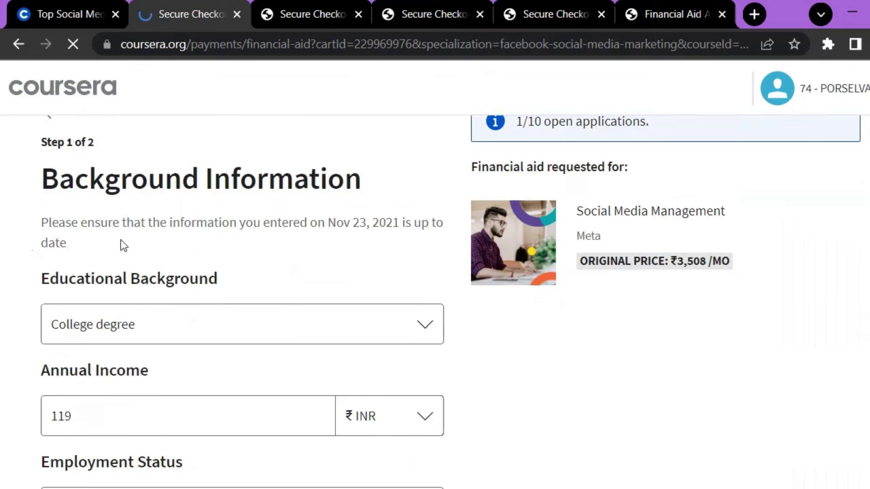
pyautogui.scroll(2, 130, 209)
pyautogui.click(218, 331)
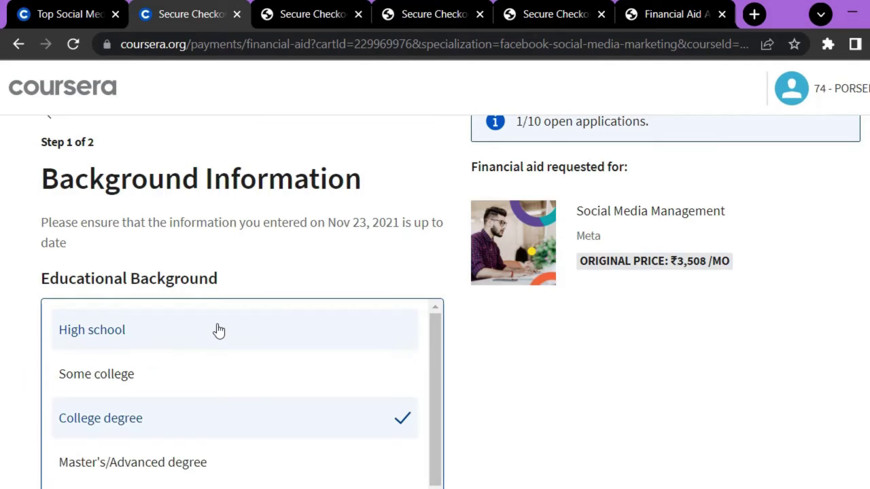
pyautogui.scroll(-1, 218, 330)
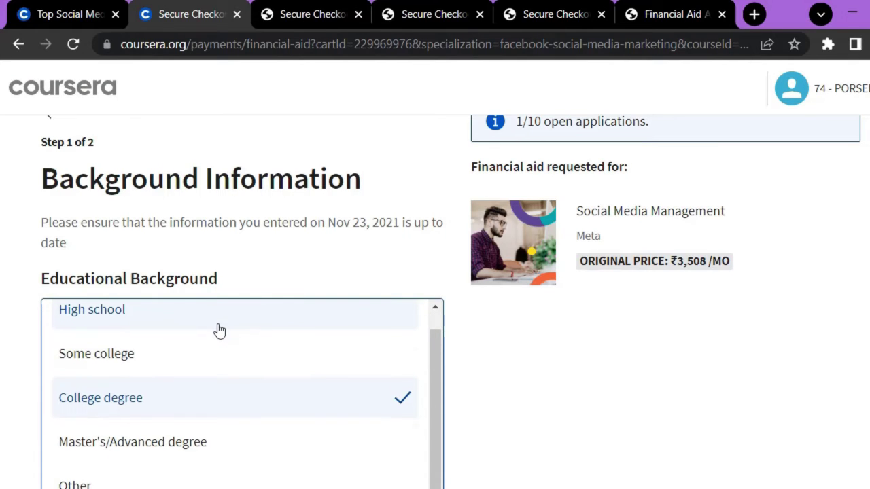
pyautogui.scroll(1, 218, 330)
pyautogui.scroll(-1, 218, 331)
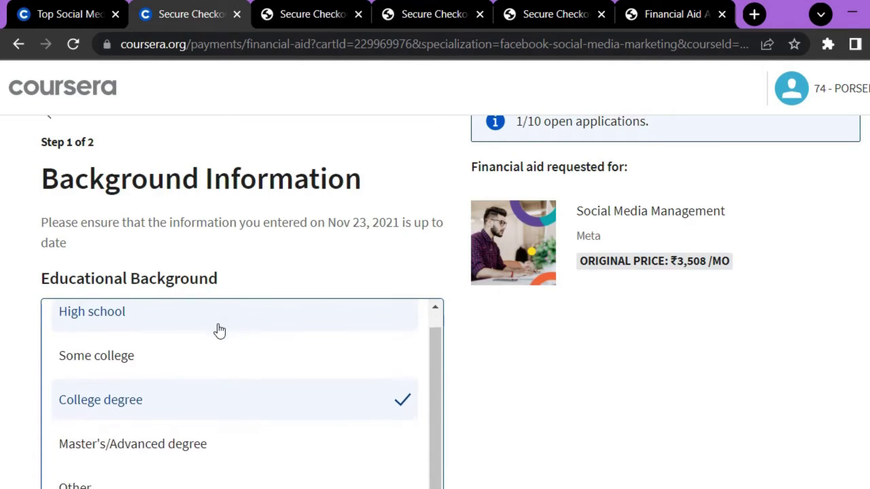
pyautogui.scroll(1, 218, 330)
pyautogui.scroll(-1, 218, 330)
pyautogui.scroll(1, 218, 330)
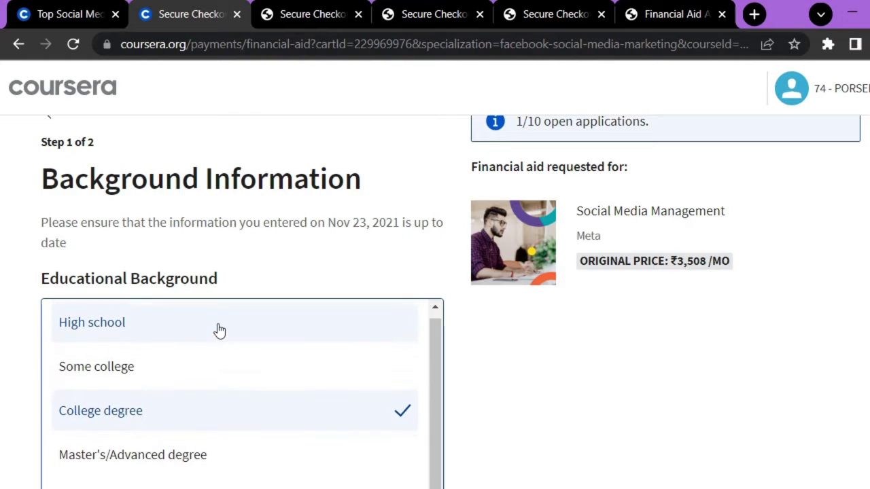
pyautogui.click(260, 274)
pyautogui.scroll(-2, 271, 268)
pyautogui.scroll(-1, 275, 260)
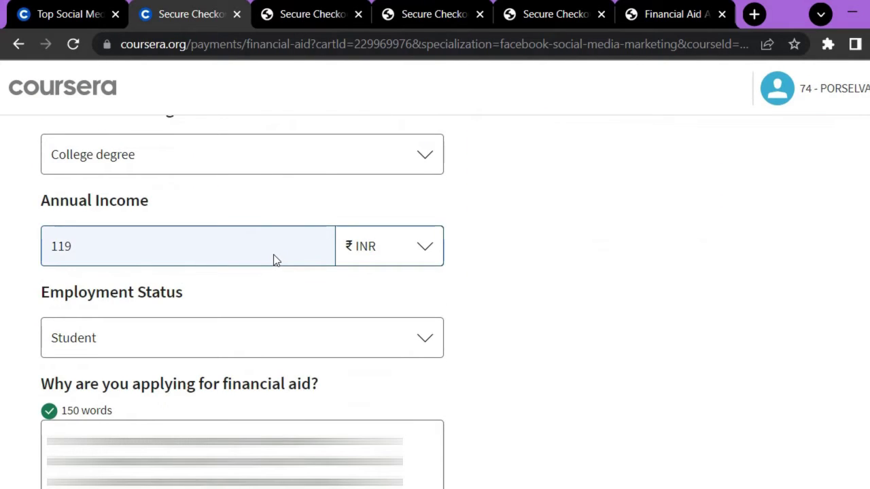
pyautogui.scroll(-1, 274, 256)
pyautogui.scroll(1, 274, 252)
pyautogui.click(377, 168)
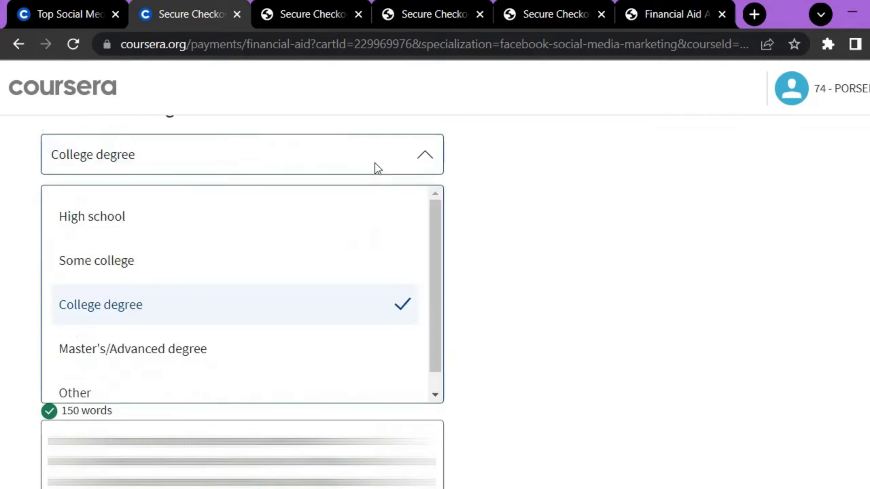
pyautogui.click(378, 168)
pyautogui.click(350, 171)
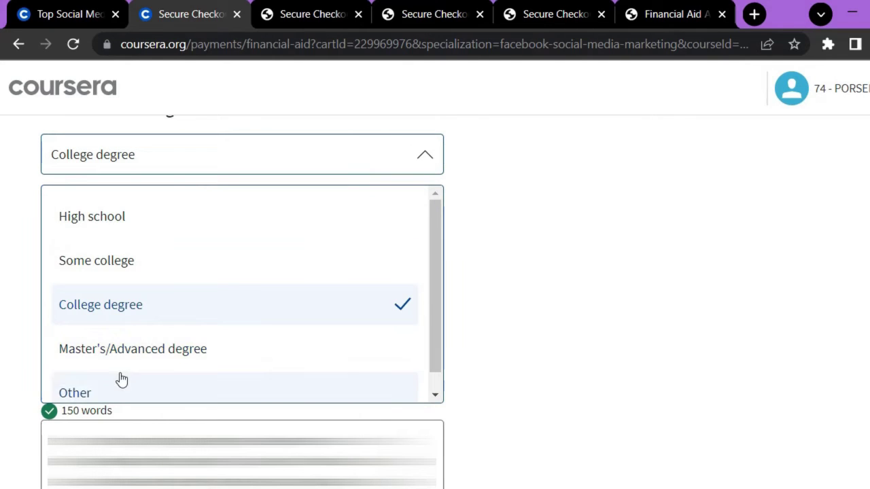
pyautogui.click(529, 253)
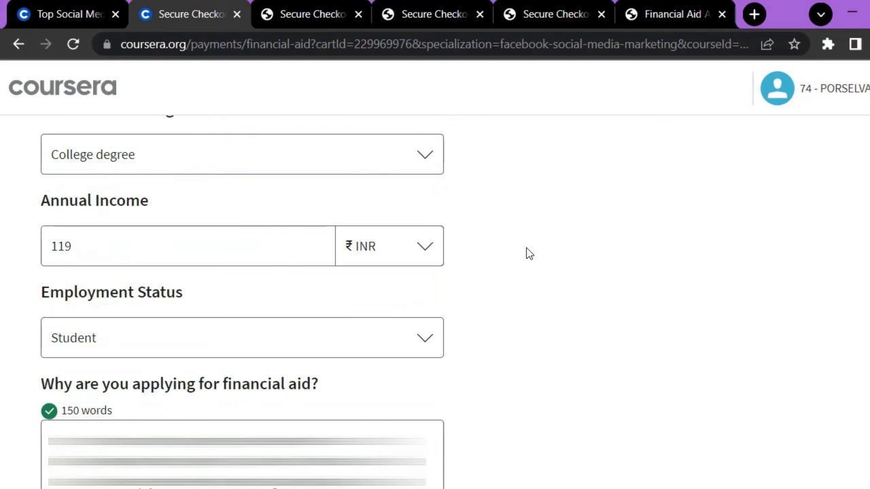
# - Leave the income currency as INR and set the employment status to Student
pyautogui.click(415, 256)
pyautogui.scroll(-1, 400, 331)
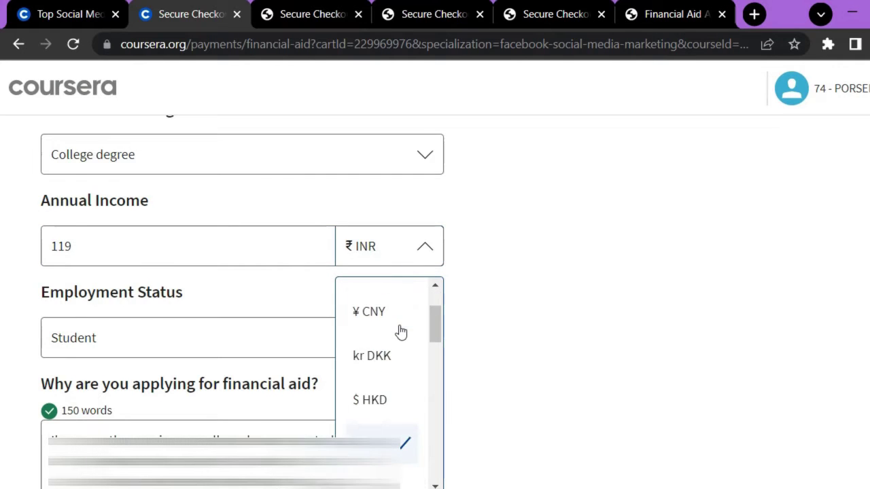
pyautogui.scroll(-5, 400, 331)
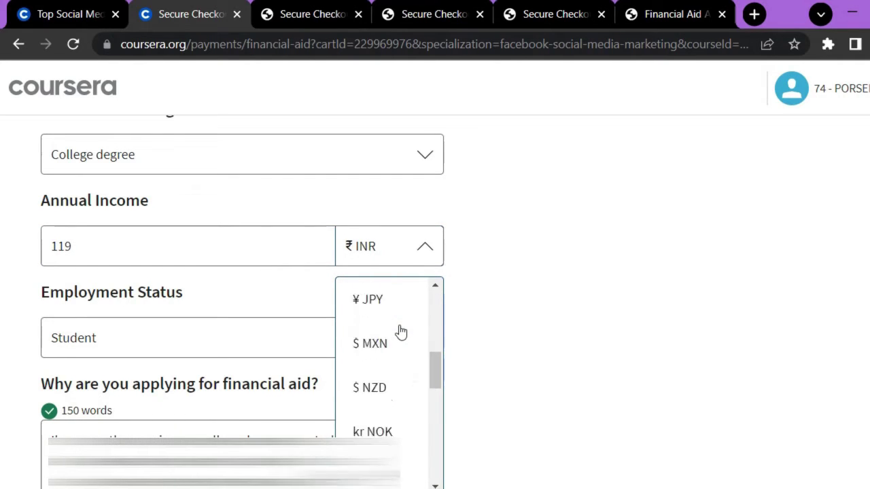
pyautogui.scroll(-3, 401, 331)
pyautogui.click(523, 241)
pyautogui.click(411, 338)
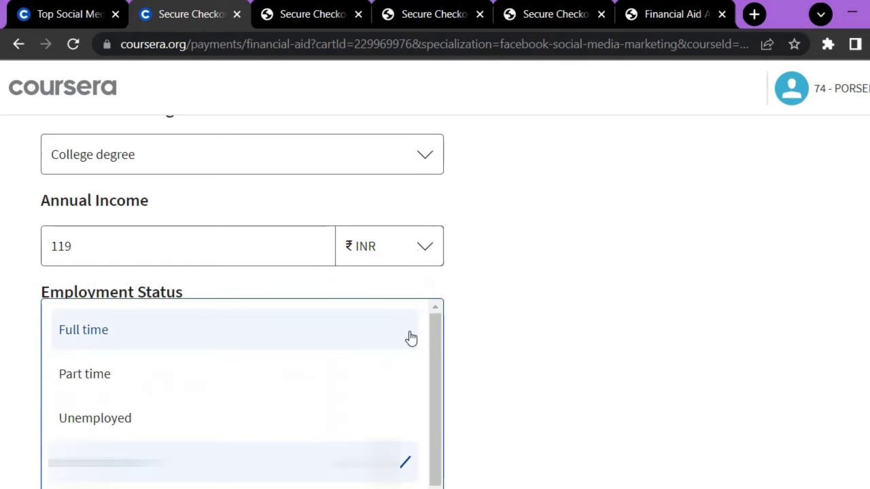
pyautogui.click(103, 446)
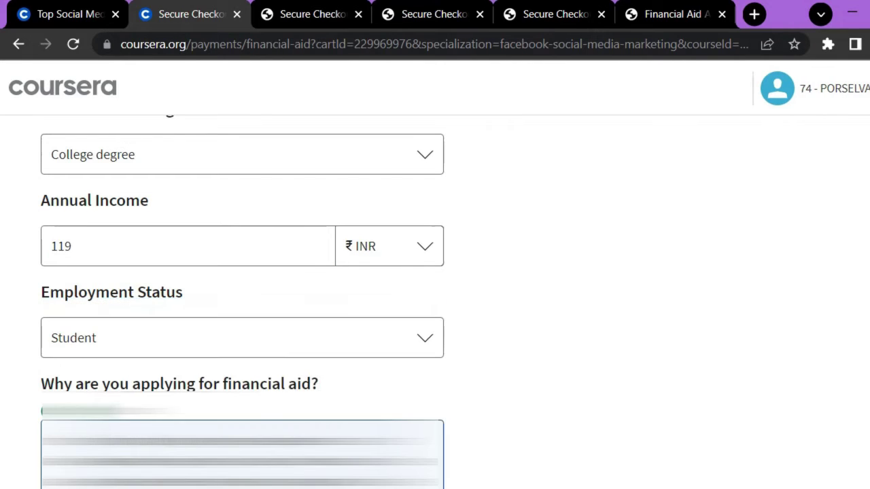
# - Review the 150-word reason for applying for financial aid
pyautogui.scroll(-3, 258, 282)
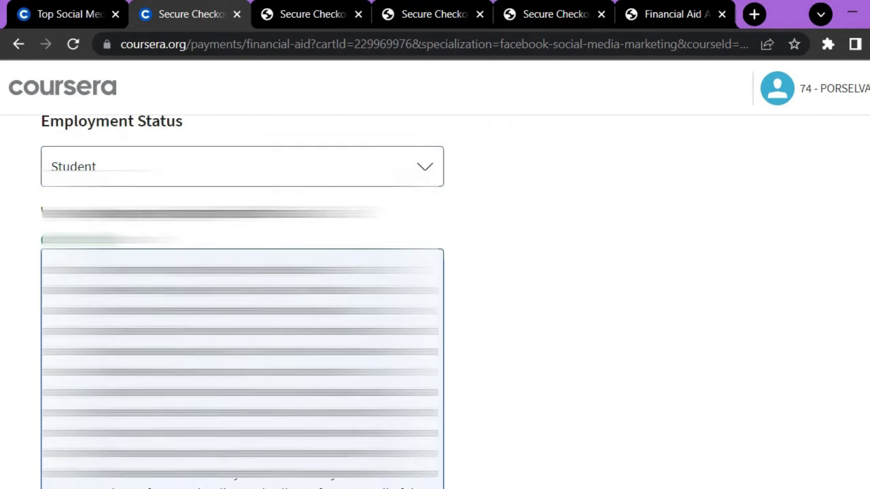
pyautogui.scroll(-1, 242, 306)
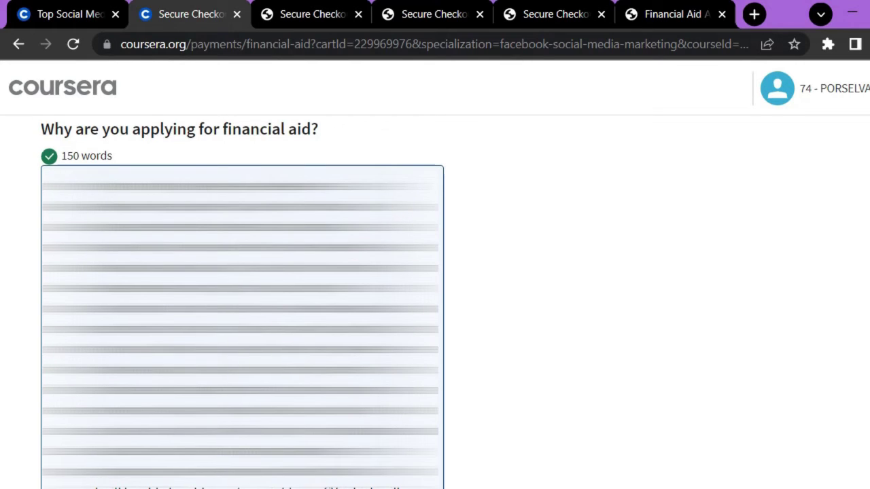
pyautogui.moveTo(42, 178); pyautogui.dragTo(408, 487)
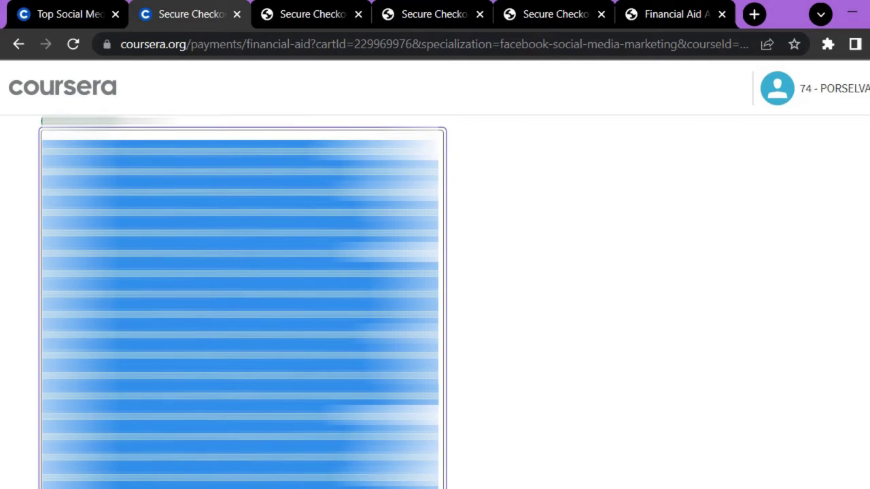
pyautogui.click(494, 198)
pyautogui.scroll(-3, 493, 197)
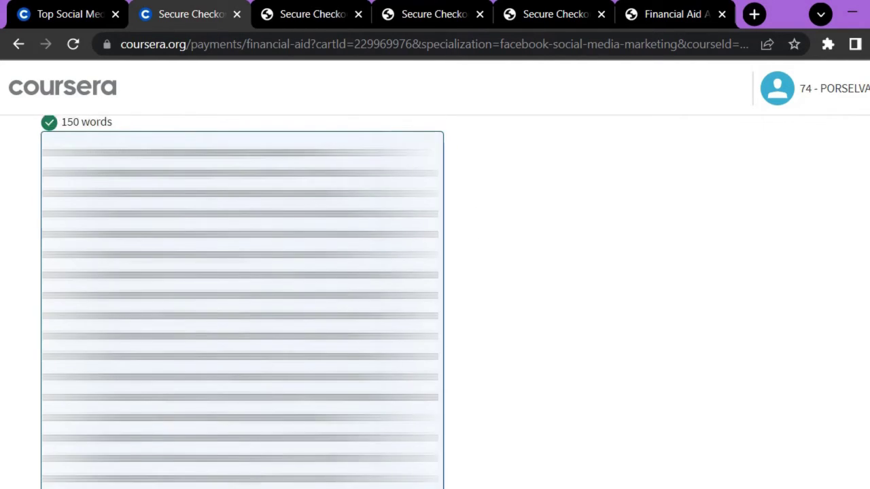
pyautogui.scroll(1, 242, 305)
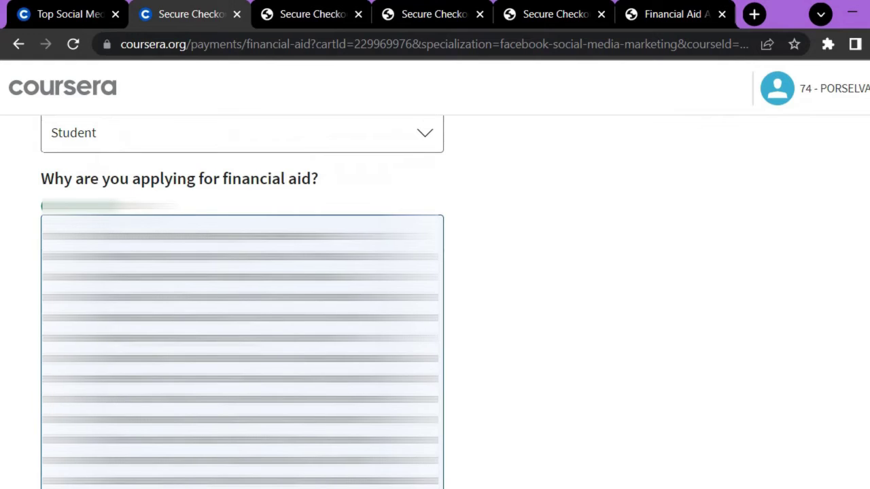
pyautogui.scroll(-5, 26, 361)
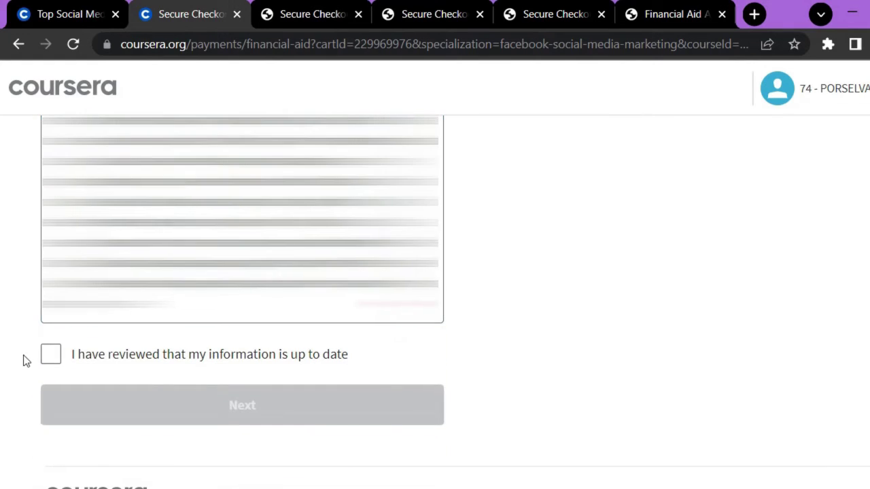
# - Confirm the background information, advance to Step 2, and set the affordable payment to ₹799 per month
pyautogui.click(50, 354)
pyautogui.click(122, 404)
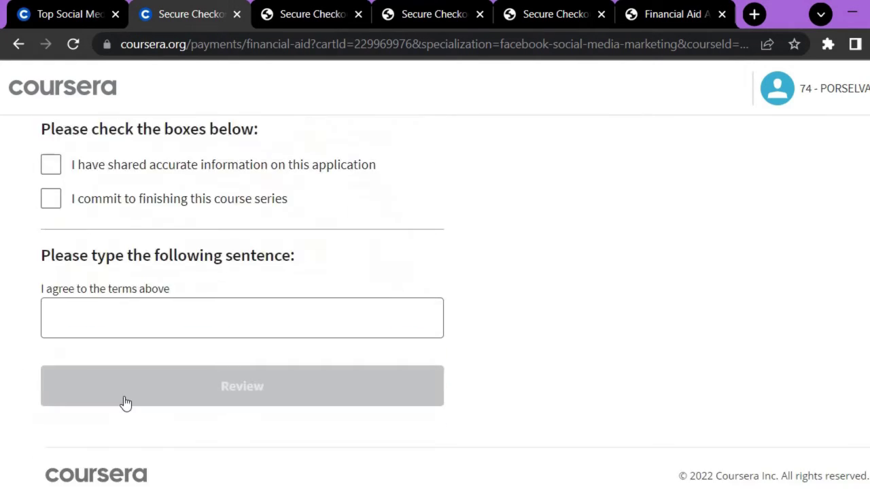
pyautogui.scroll(7, 200, 228)
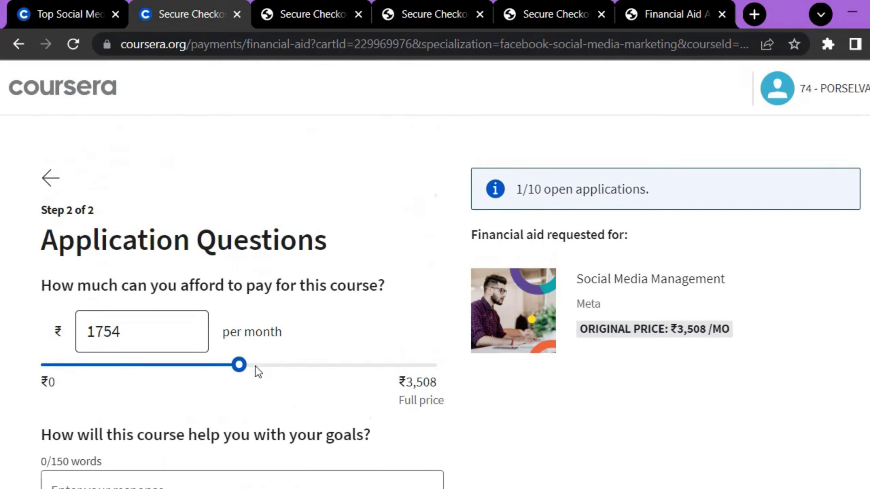
pyautogui.moveTo(238, 364); pyautogui.dragTo(132, 401)
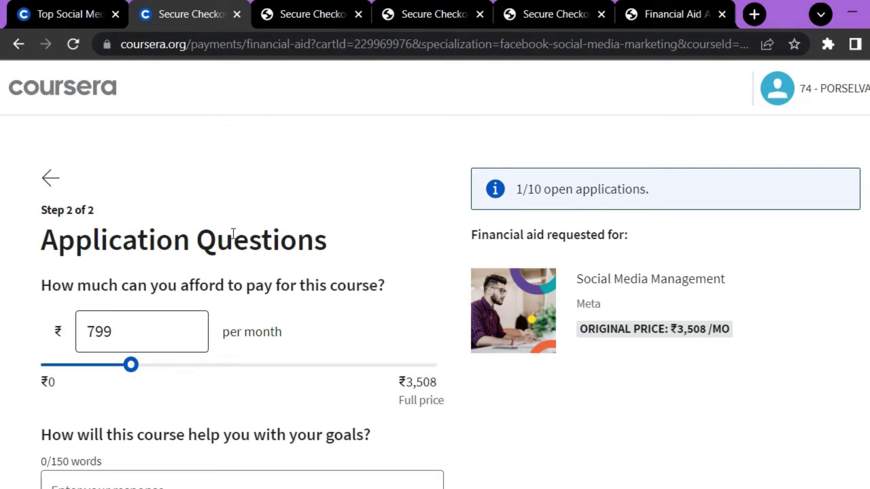
pyautogui.scroll(-4, 233, 234)
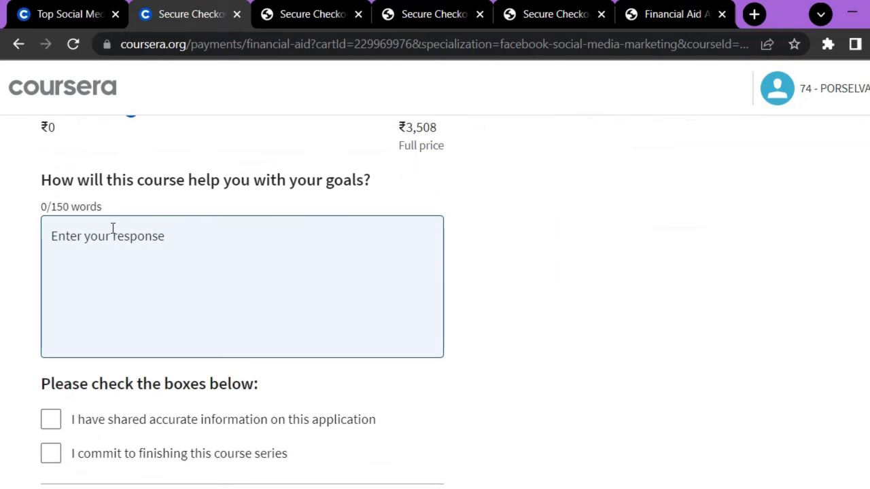
pyautogui.click(95, 237)
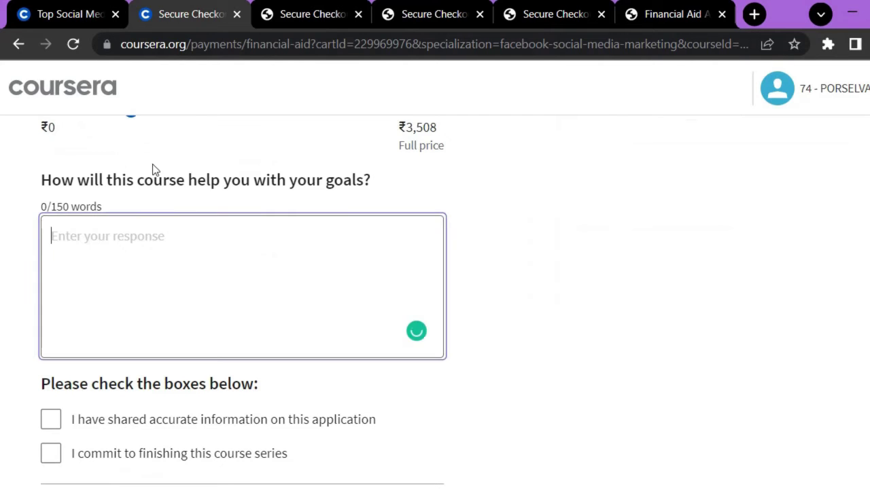
# - Read the career-goals essay in the saved screenshot of an earlier application
pyautogui.click(314, 5)
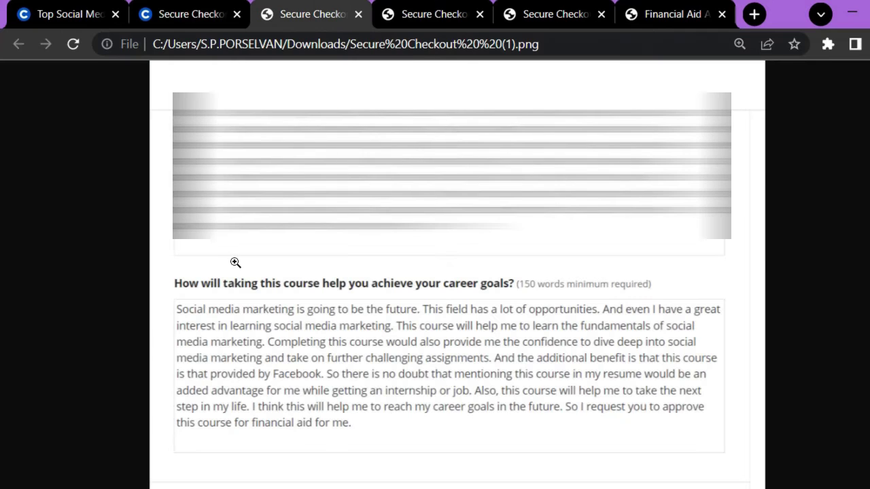
pyautogui.scroll(-1, 263, 262)
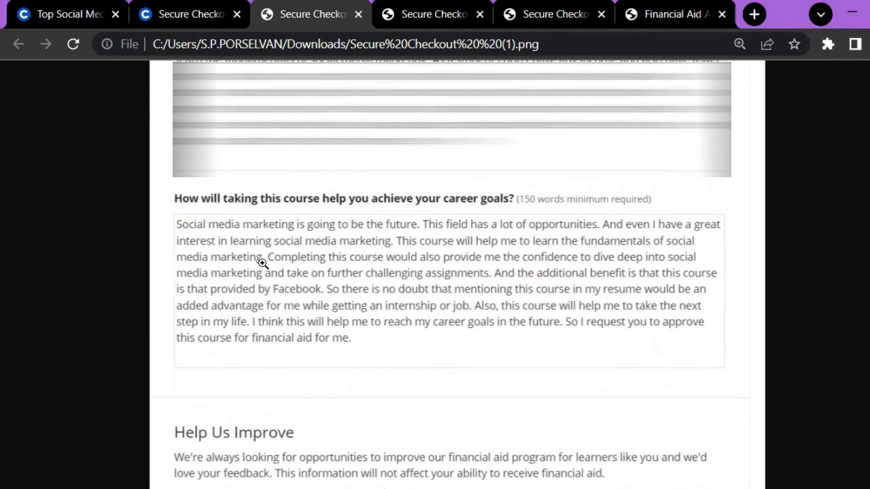
pyautogui.scroll(1, 263, 263)
pyautogui.scroll(-1, 411, 278)
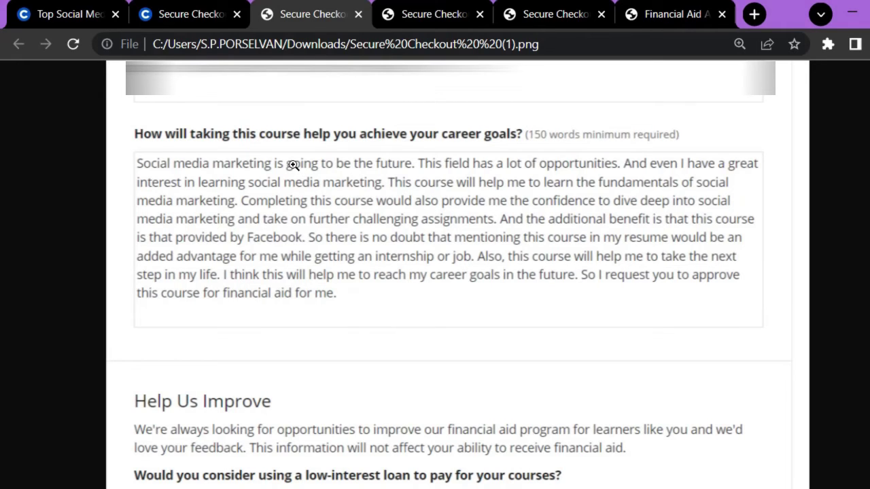
# - Tick the information-accuracy and course-completion commitment boxes on the Coursera form
pyautogui.click(182, 14)
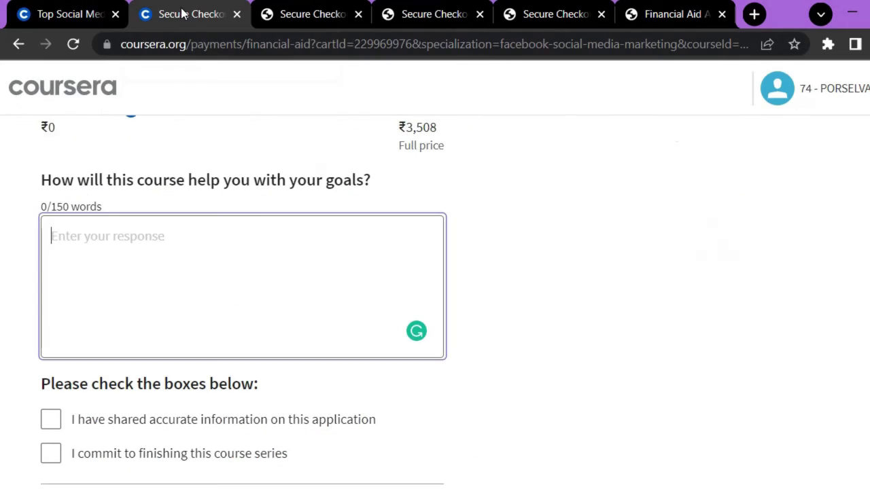
pyautogui.scroll(-3, 247, 243)
pyautogui.click(51, 250)
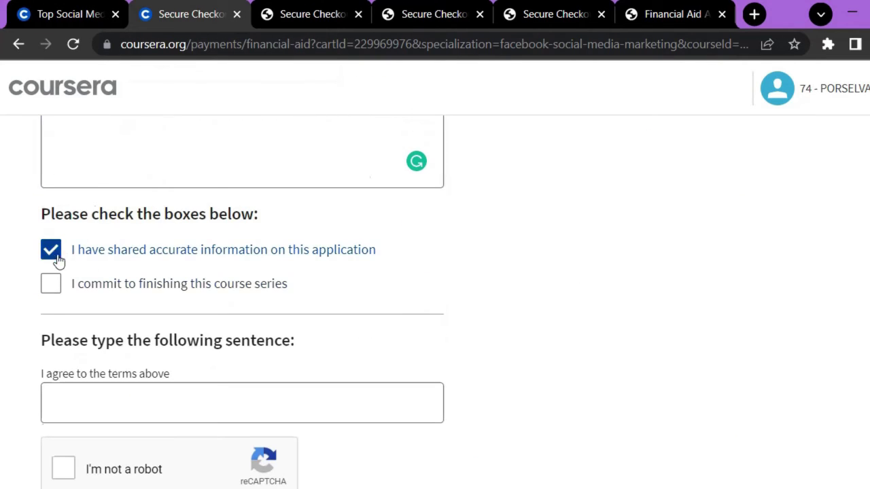
pyautogui.click(49, 290)
pyautogui.scroll(-1, 170, 278)
# - Enter 'I agree to the terms above', pass the reCAPTCHA, and view the completed-application screenshot
pyautogui.click(160, 326)
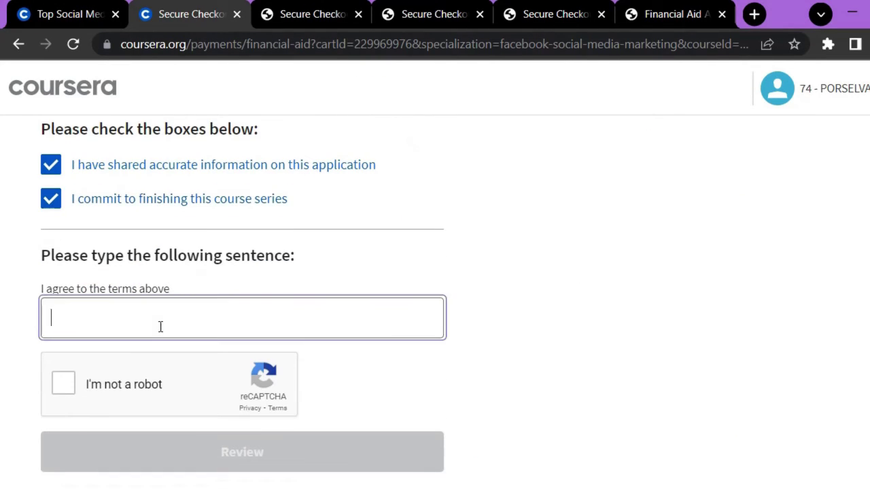
pyautogui.write('I')
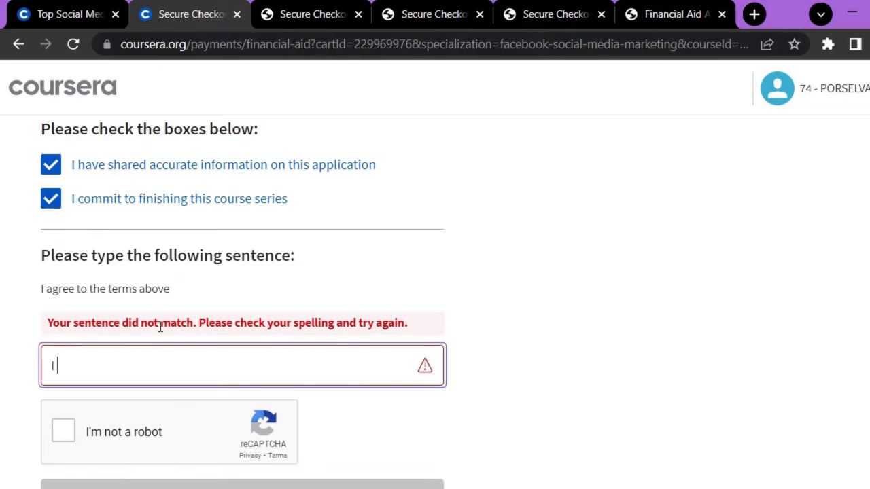
pyautogui.write(' agree to the ter')
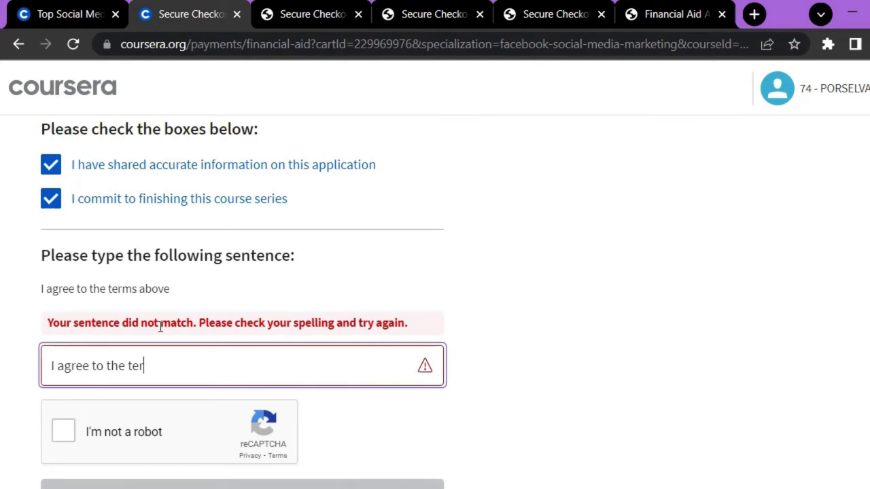
pyautogui.write('ms above')
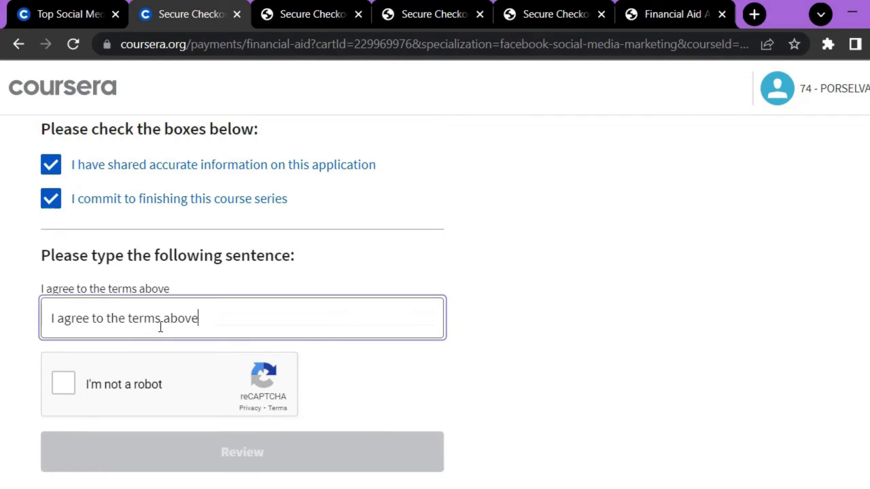
pyautogui.click(63, 385)
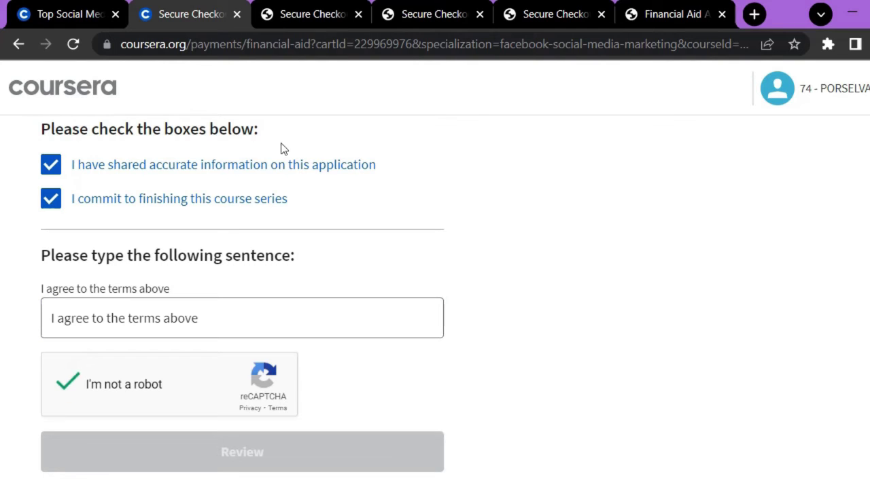
pyautogui.click(422, 12)
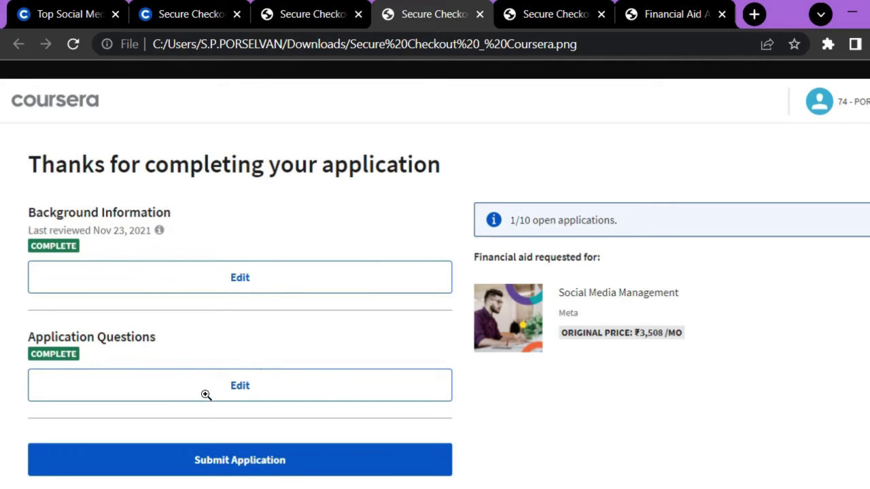
# - View the full-size completed application, the receipt confirmation, and the approval email screenshots
pyautogui.click(231, 453)
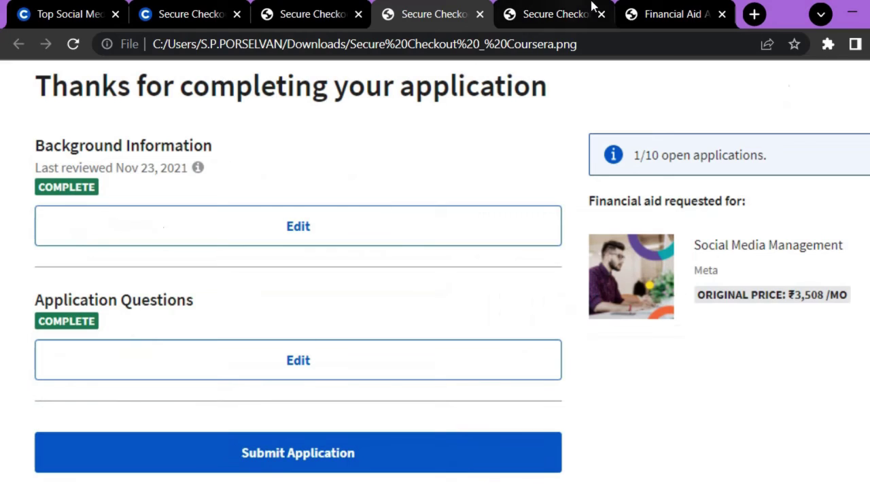
pyautogui.click(536, 9)
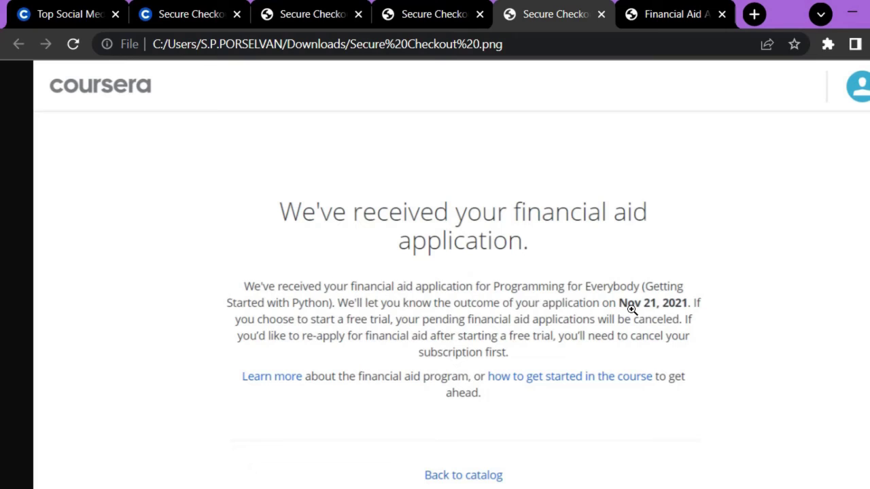
pyautogui.click(652, 18)
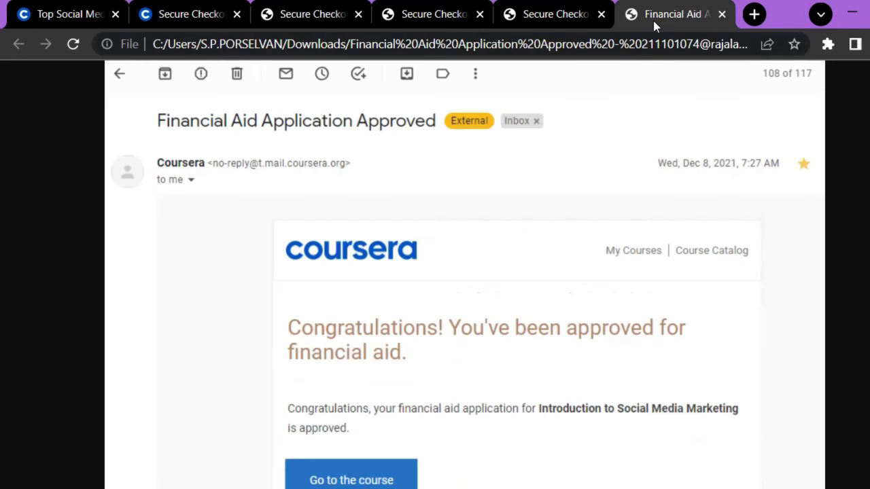